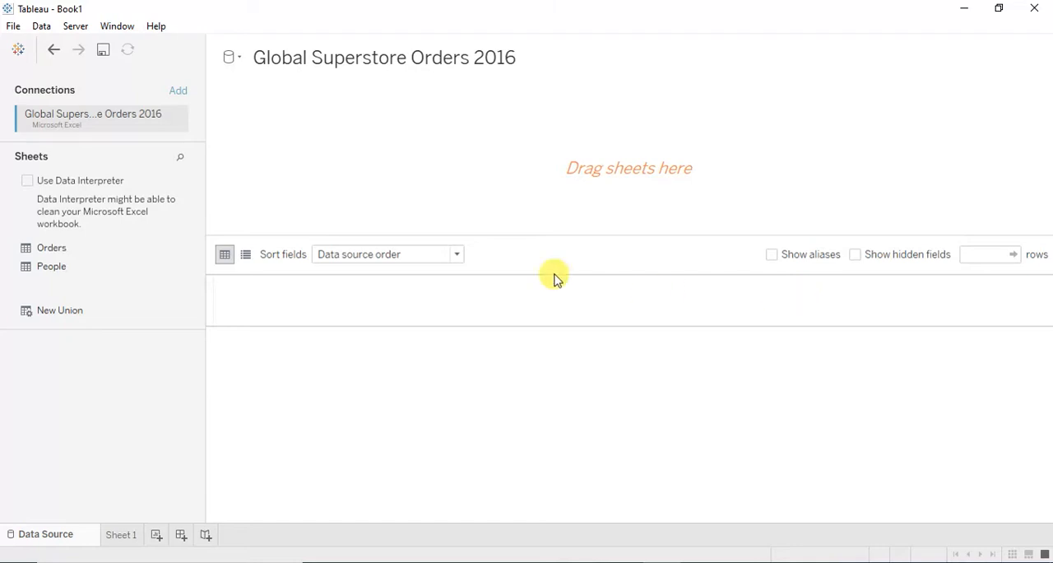
- Add the Orders sheet to the data source canvas and dismiss the worksheet hint
drag(66, 251, 546, 198)
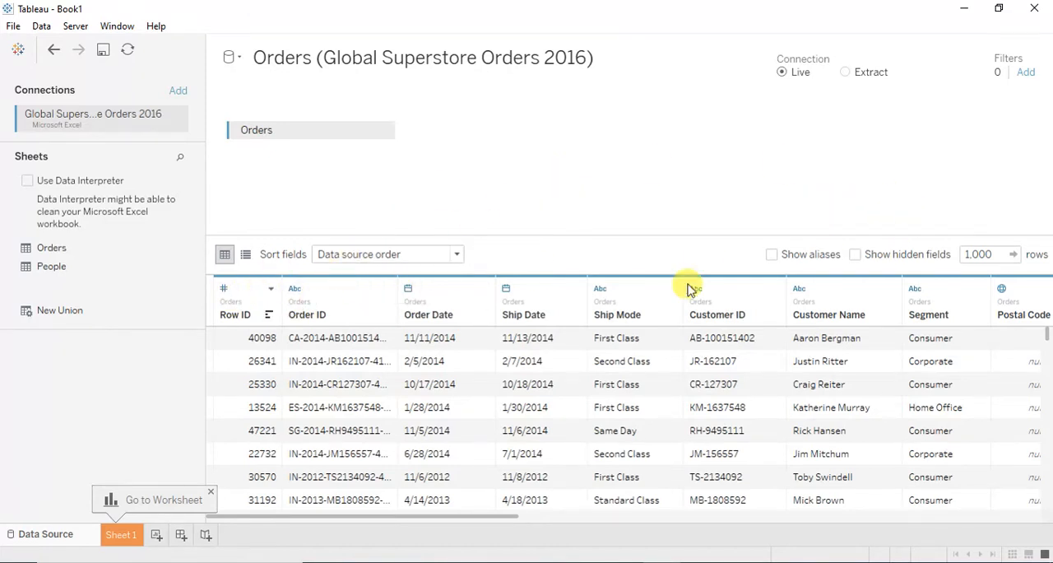
drag(471, 520, 245, 549)
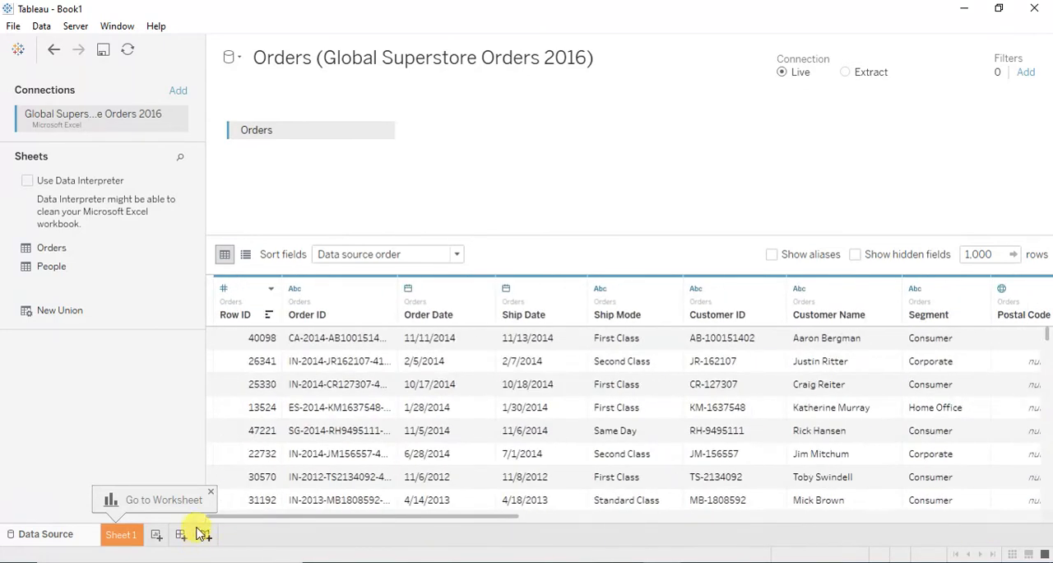
click(212, 494)
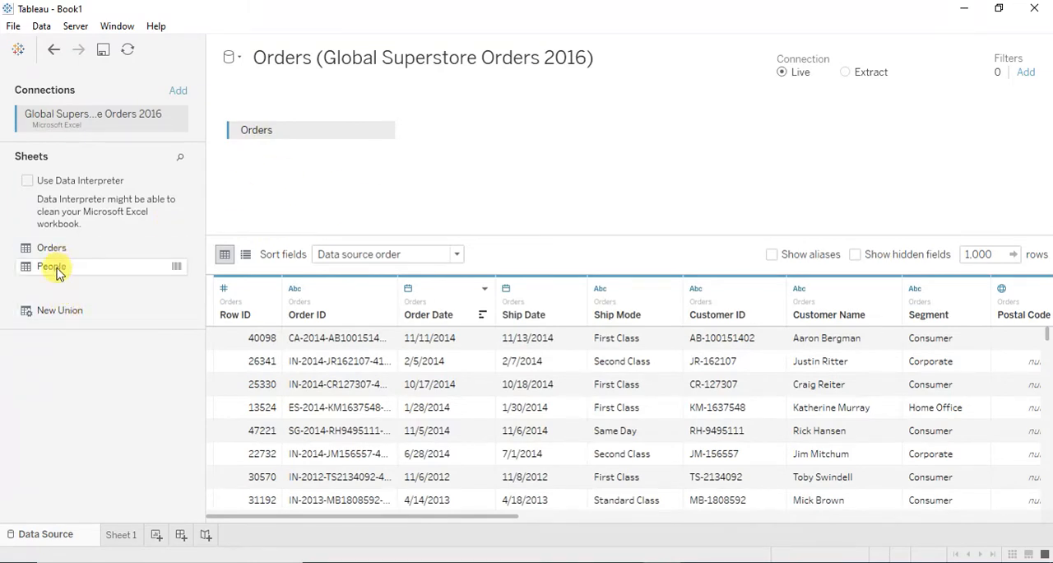
- Create a manual union of three copies of the Orders sheet in the data source
drag(50, 310, 293, 155)
drag(52, 255, 426, 227)
drag(45, 248, 411, 247)
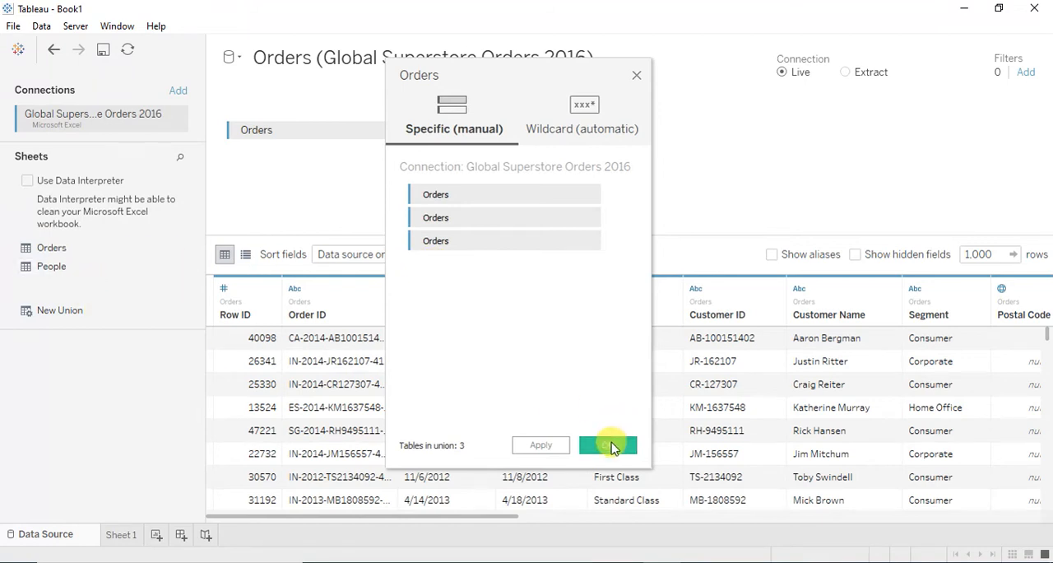
click(610, 447)
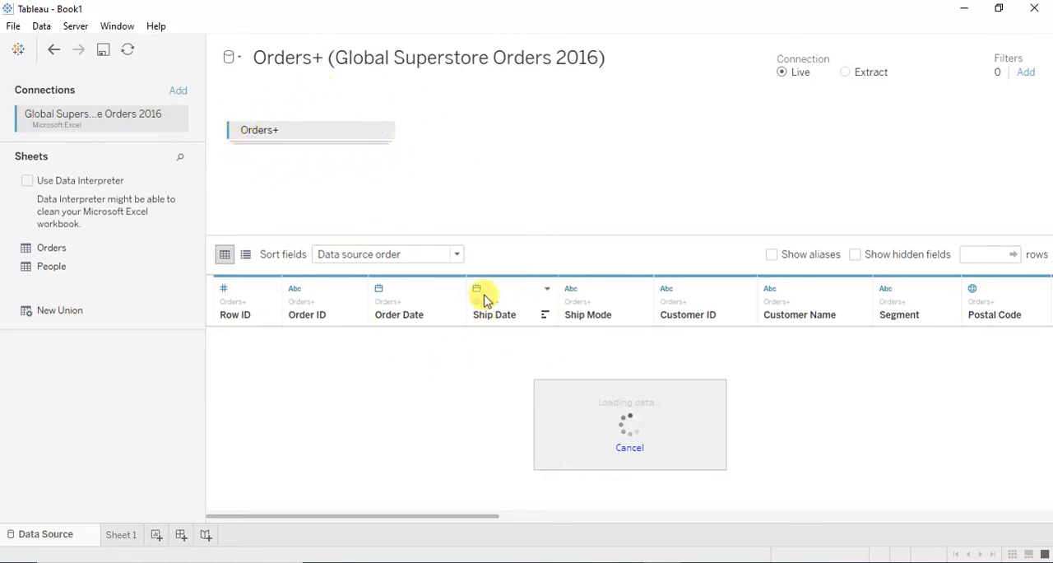
click(382, 135)
click(588, 118)
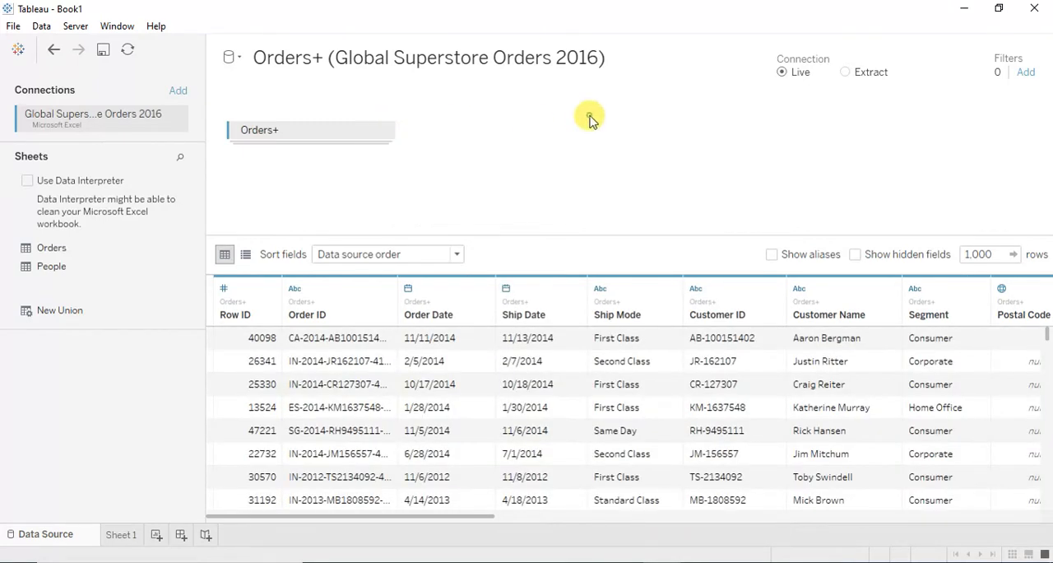
- Open Sheet 1 and add Row ID to the Rows shelf
drag(428, 515, 162, 510)
click(120, 536)
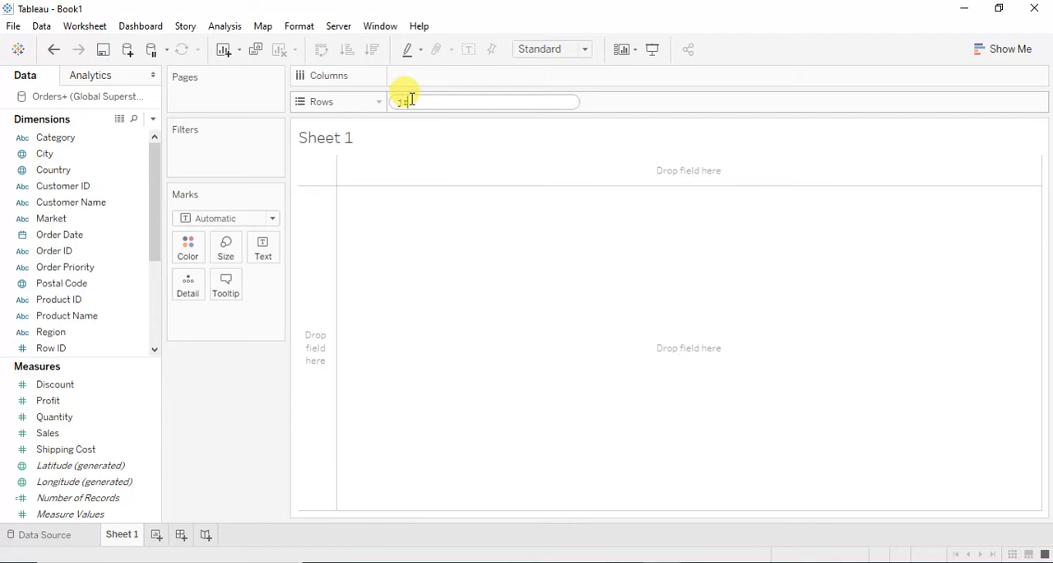
text(row)
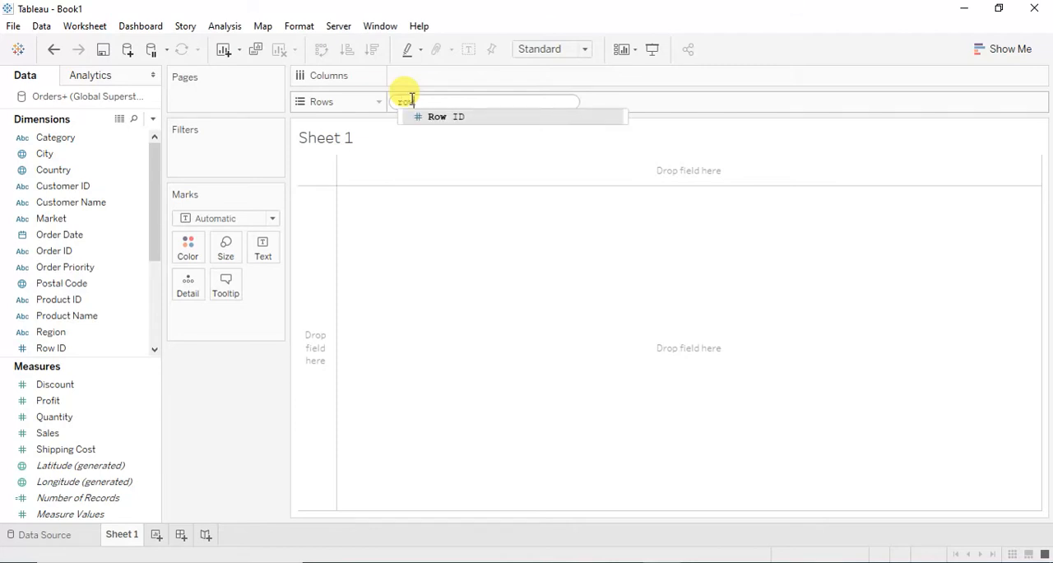
key(Return)
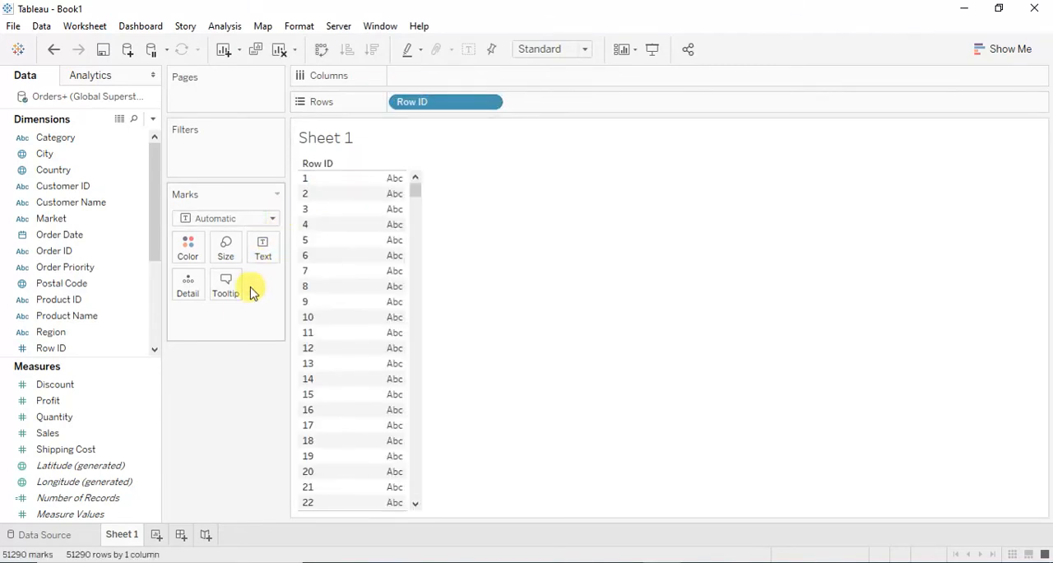
- Add the calculation COUNT(1) to the marks and show it as text for each Row ID
text(count)
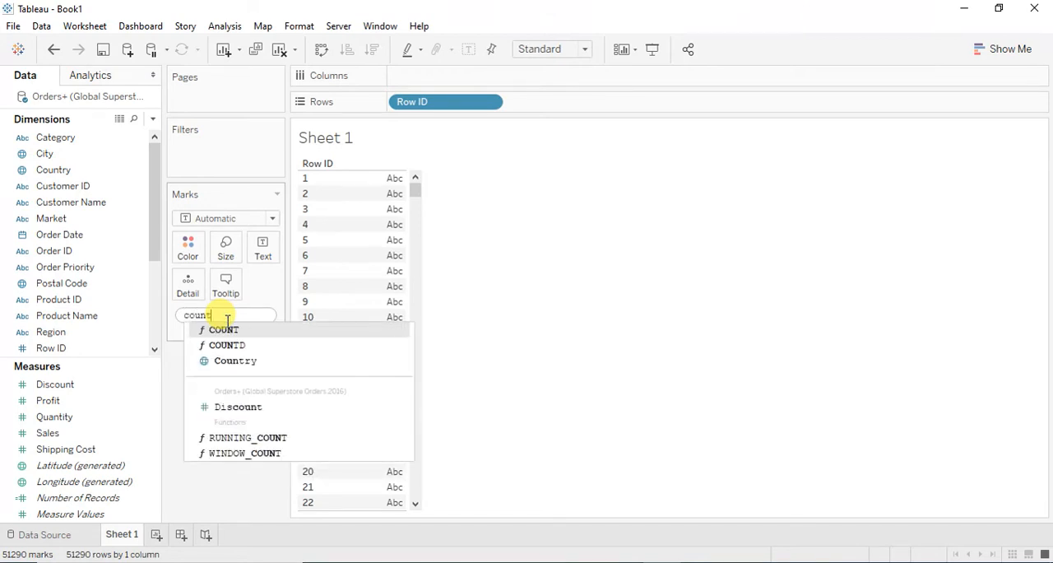
key(Return)
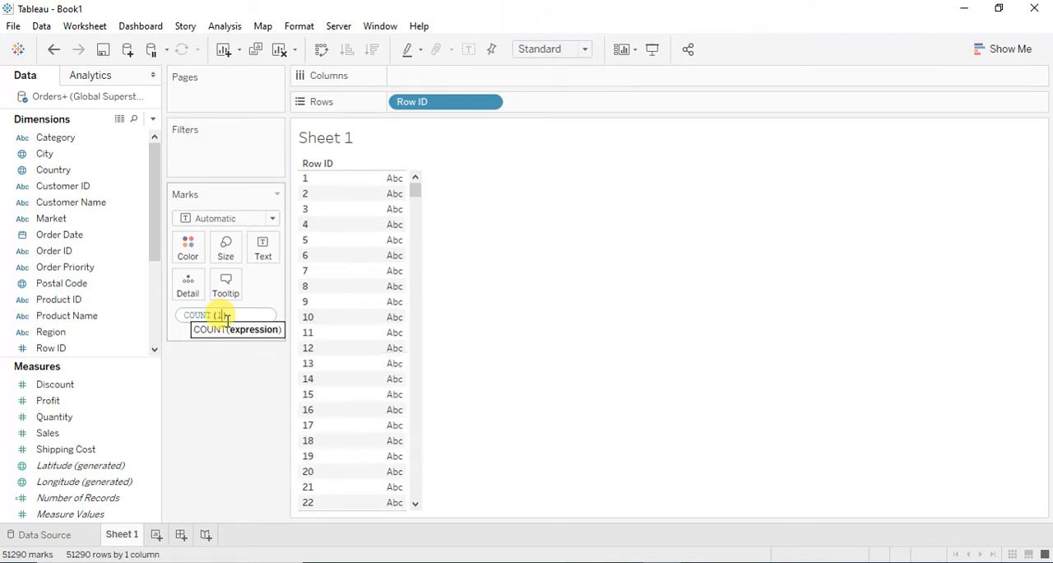
key(Return)
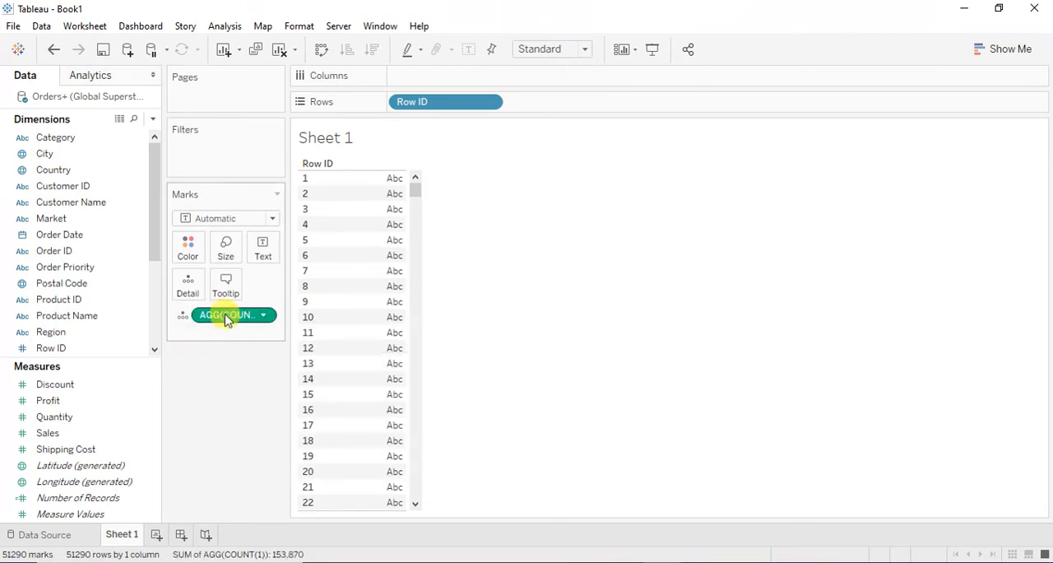
drag(217, 314, 260, 258)
drag(416, 190, 416, 151)
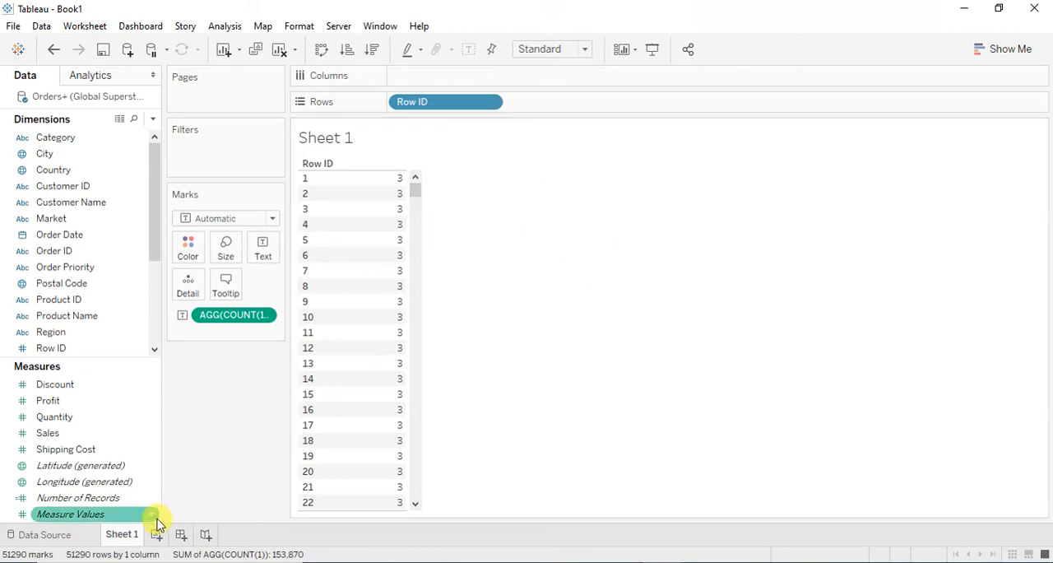
- Undo the Sheet 1 changes and remove the Orders union from the data source
click(53, 51)
click(53, 51)
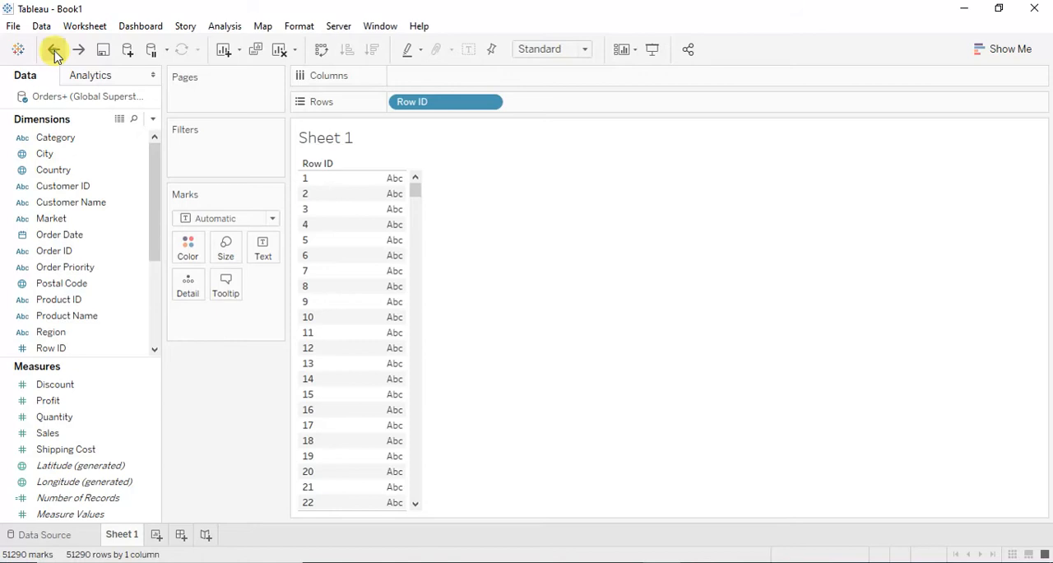
click(54, 51)
click(53, 51)
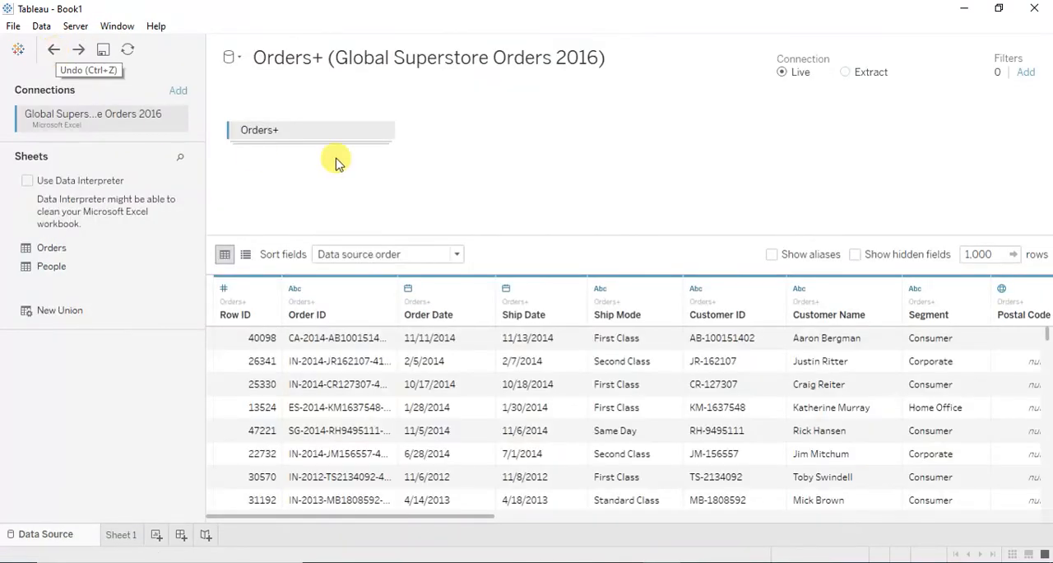
click(381, 133)
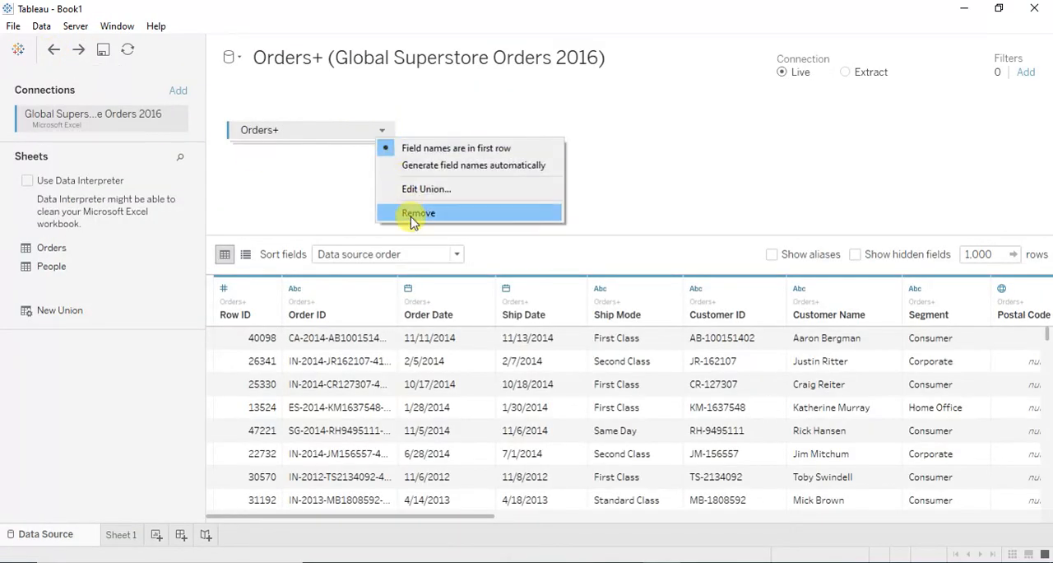
click(410, 213)
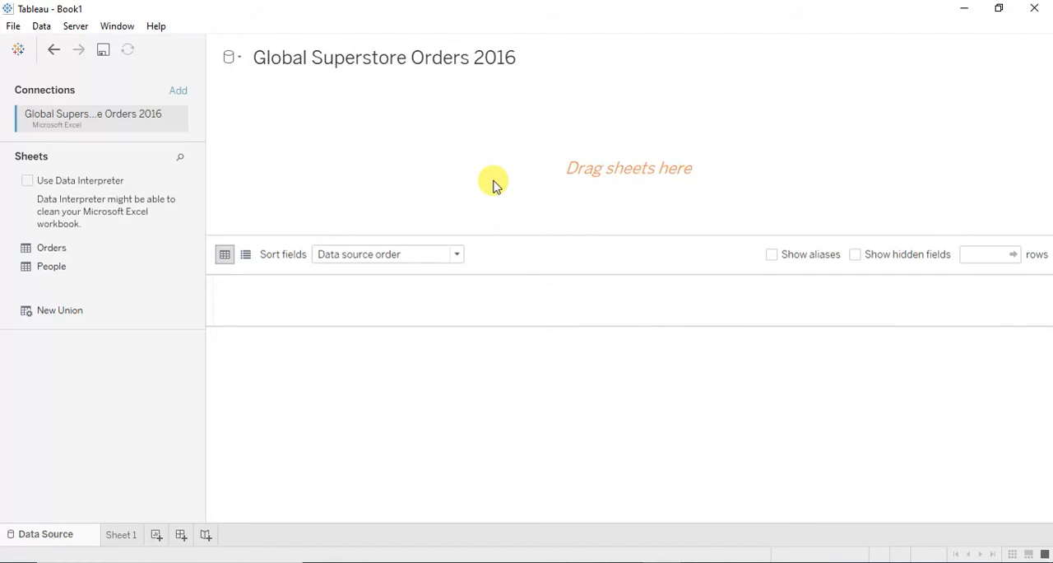
- Add the Orders sheet to the data source canvas and join the People sheet to it
drag(59, 256, 531, 181)
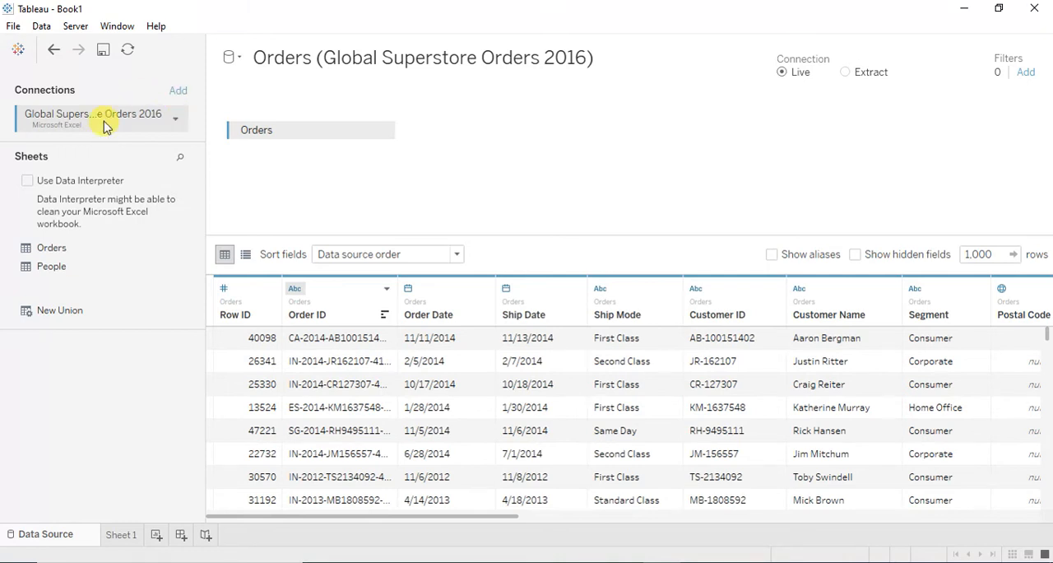
drag(58, 265, 458, 132)
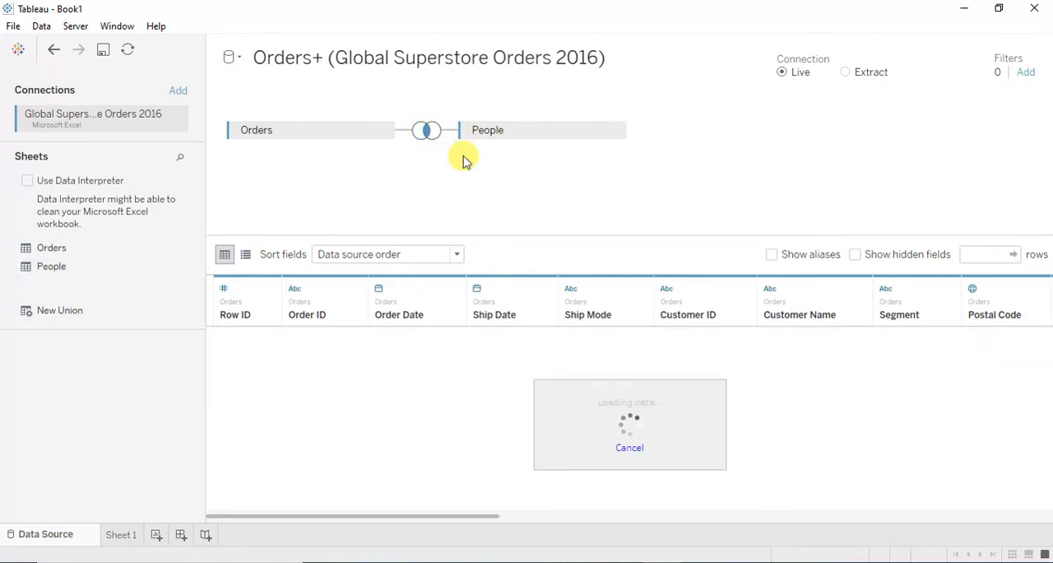
- Review the join clause's field choices, keeping Region for Orders and selecting Region (People) for People
click(423, 131)
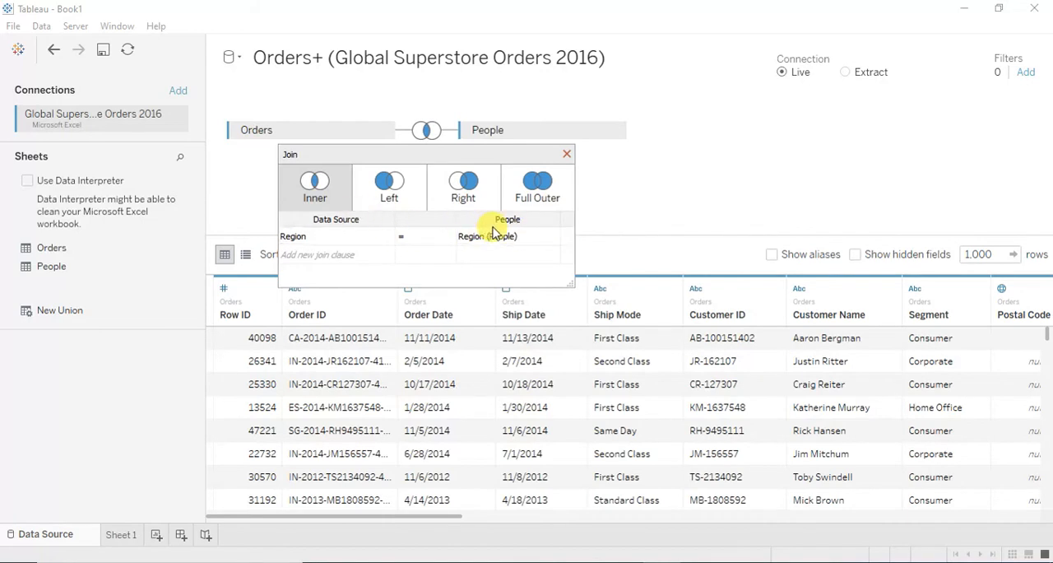
click(382, 237)
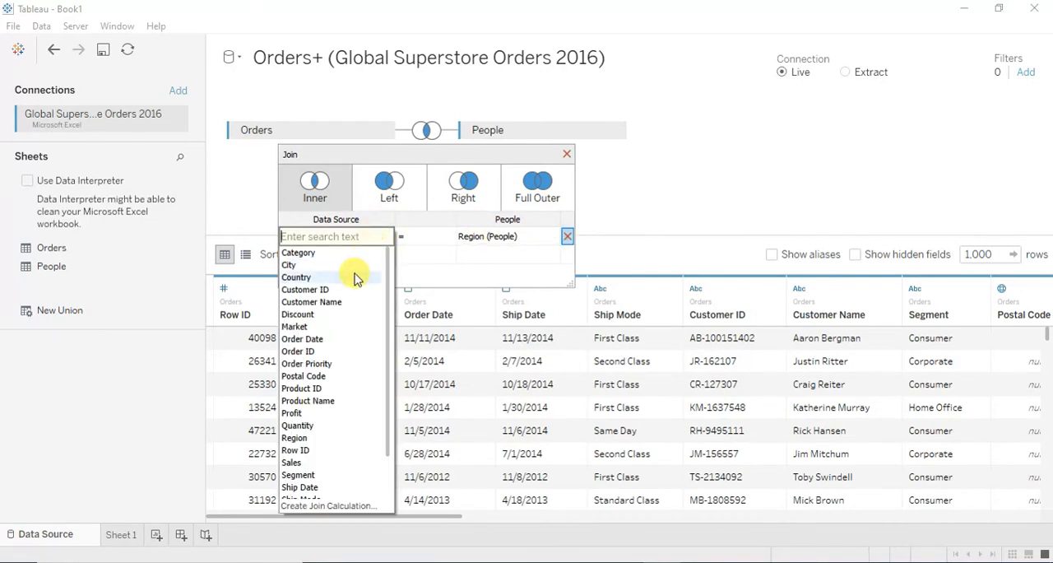
scroll(355, 279, down, 2)
scroll(355, 279, up, 2)
scroll(356, 279, down, 2)
scroll(355, 279, up, 2)
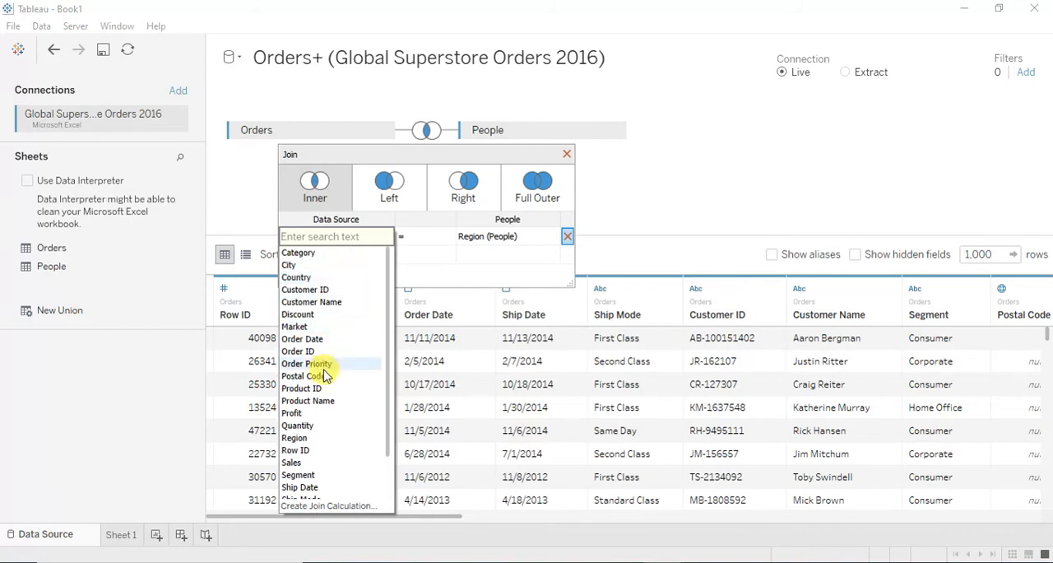
click(537, 238)
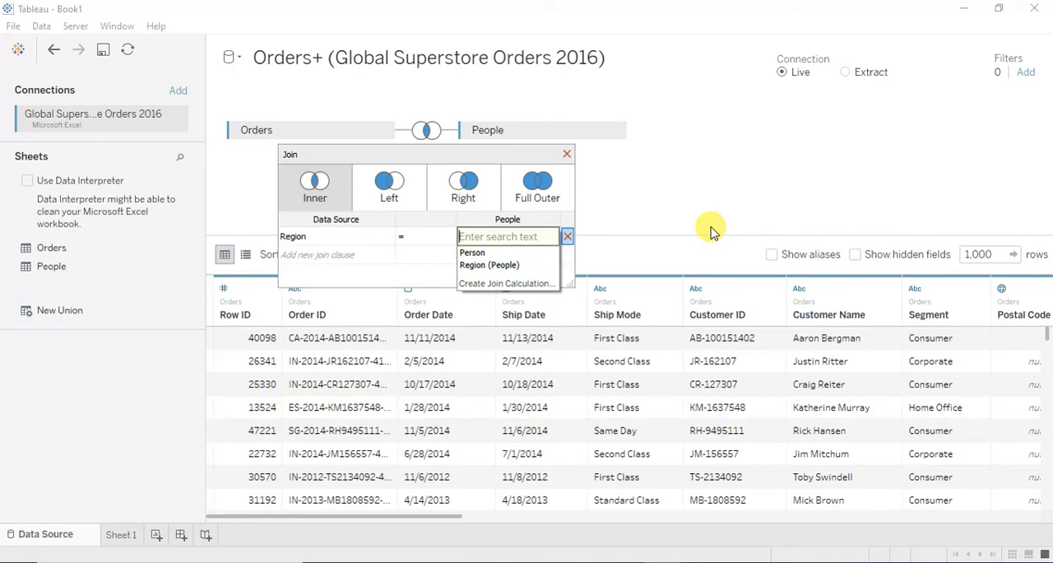
click(489, 264)
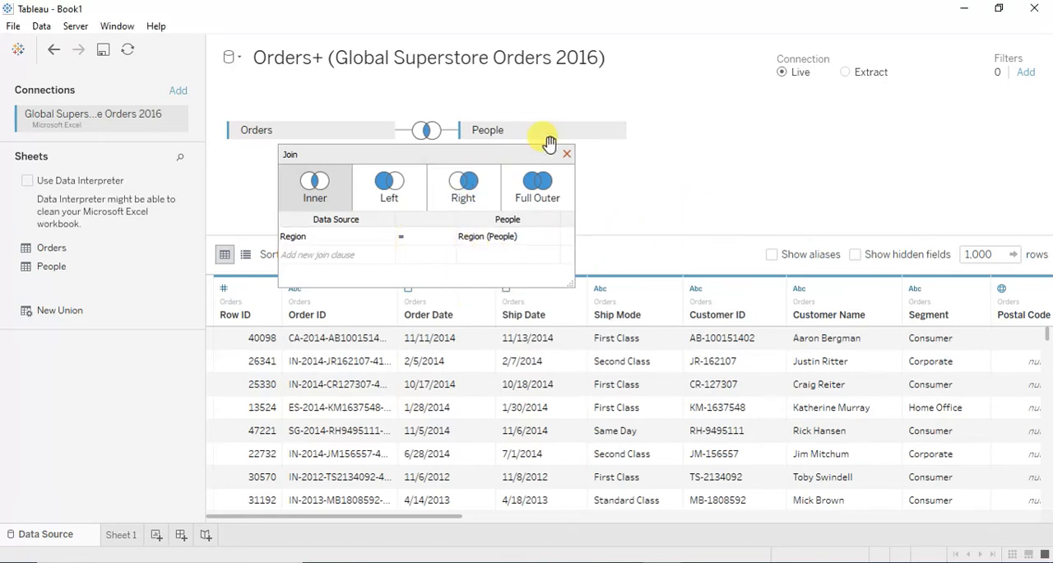
- Try the Left join type between Orders and People, switch back to Inner and close the join settings
click(385, 191)
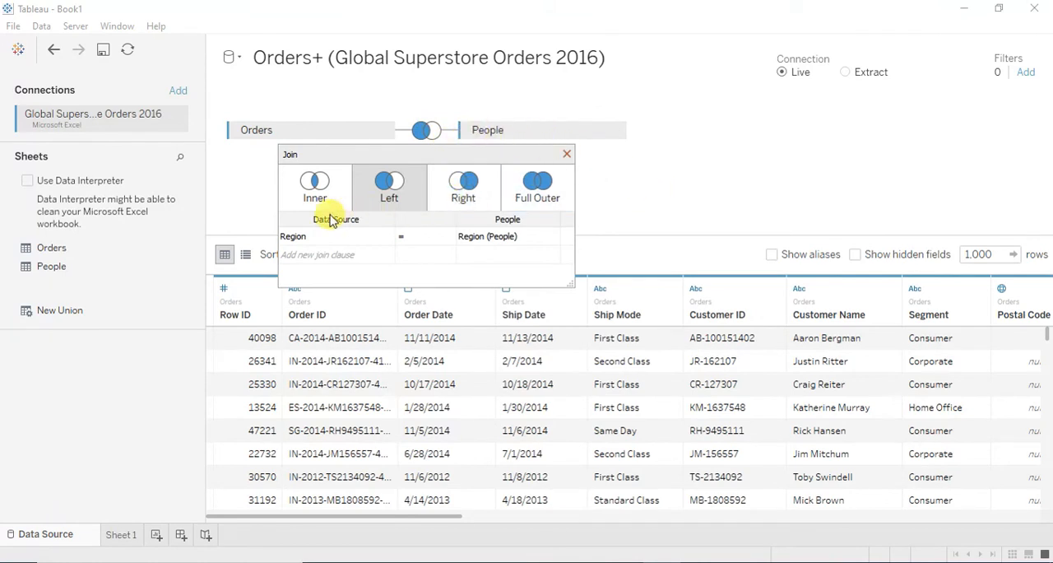
click(317, 181)
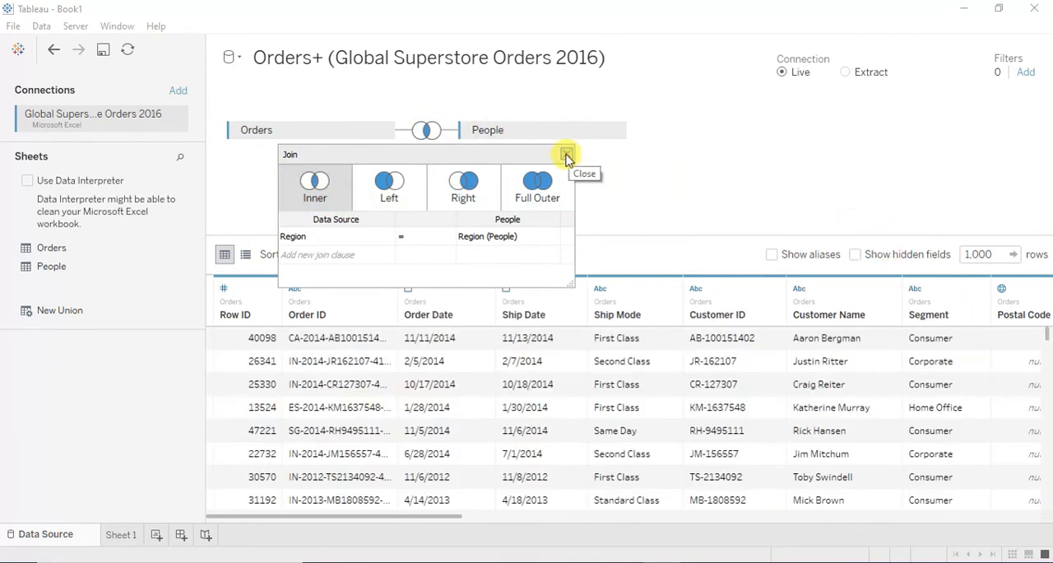
click(566, 154)
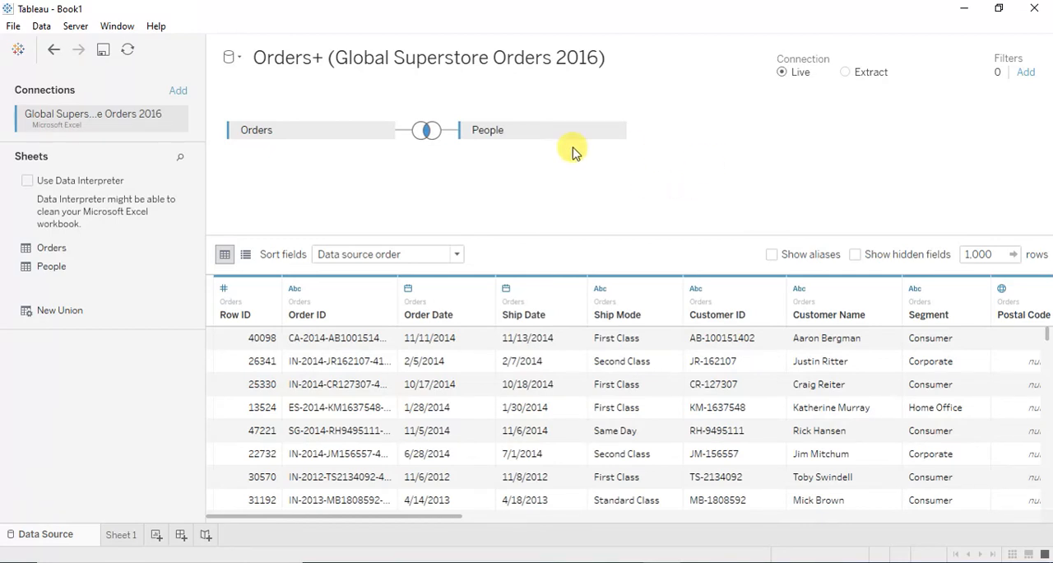
- Try to enable the Data Interpreter for the workbook and cancel its processing request
click(27, 181)
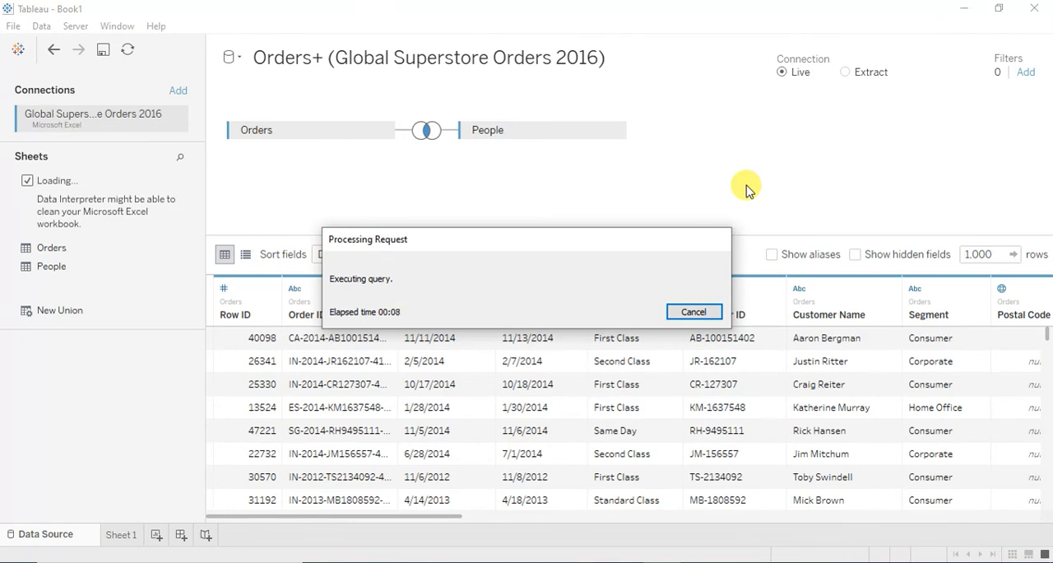
click(693, 312)
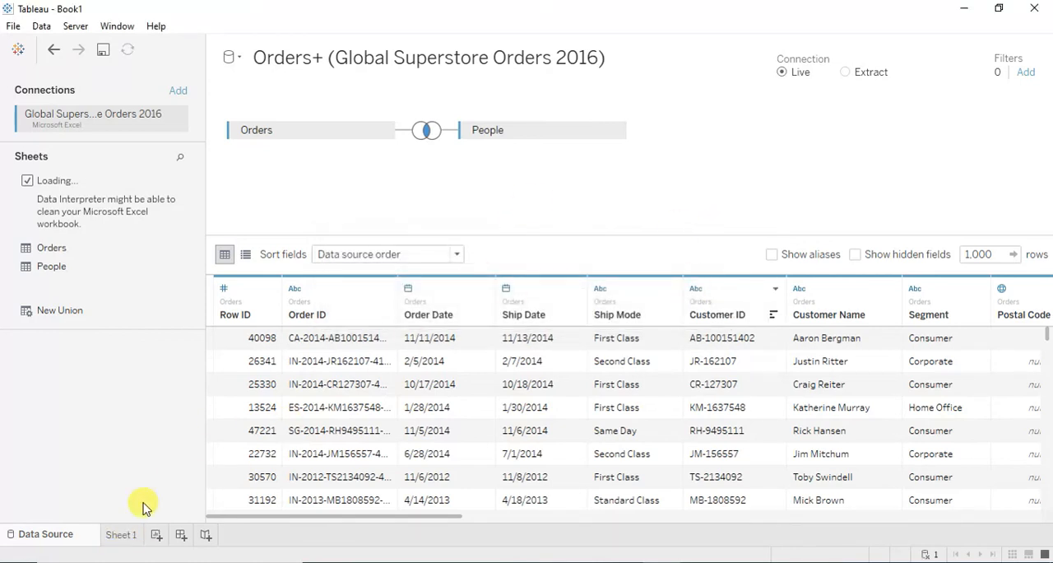
- Open Sheet 1 and enlarge the Dimensions list to show more of the Orders fields
click(121, 535)
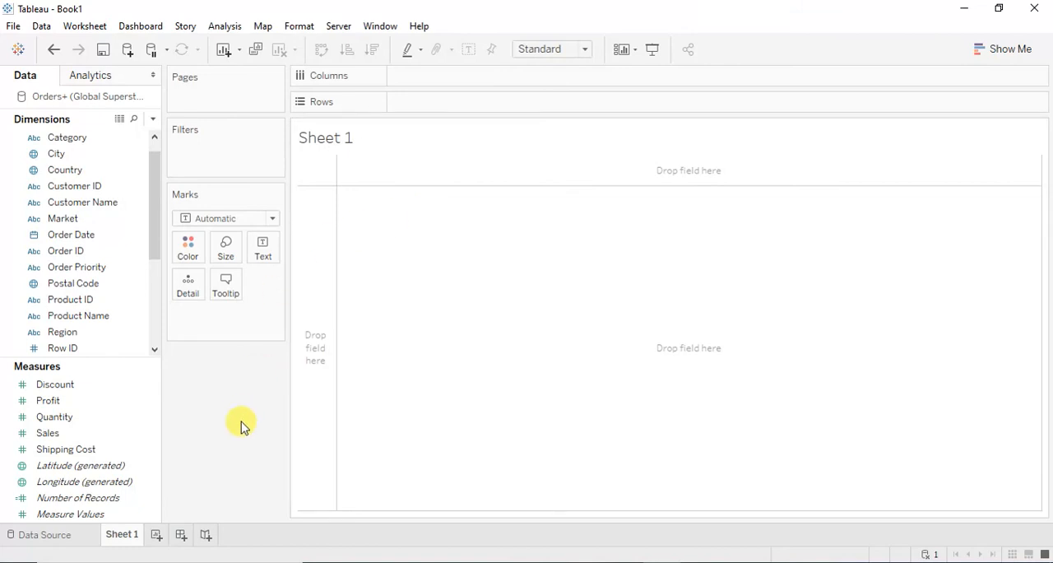
drag(156, 171, 159, 145)
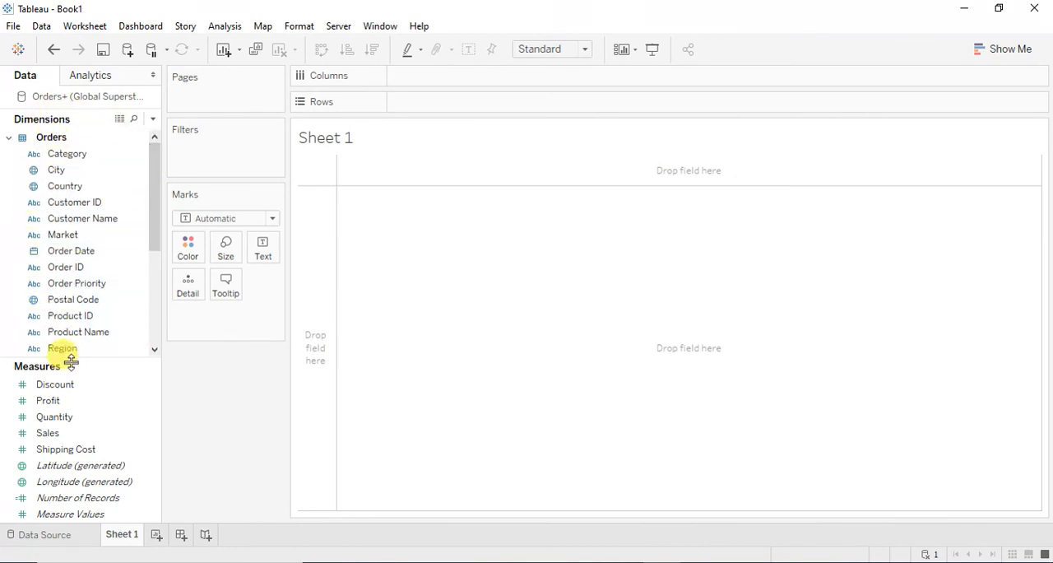
drag(74, 360, 75, 387)
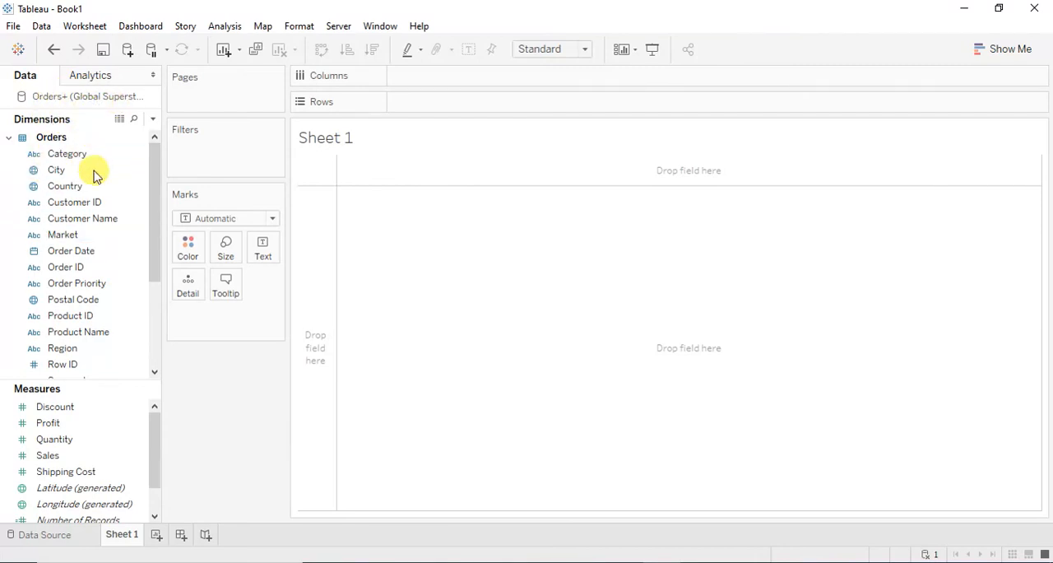
right_click(94, 97)
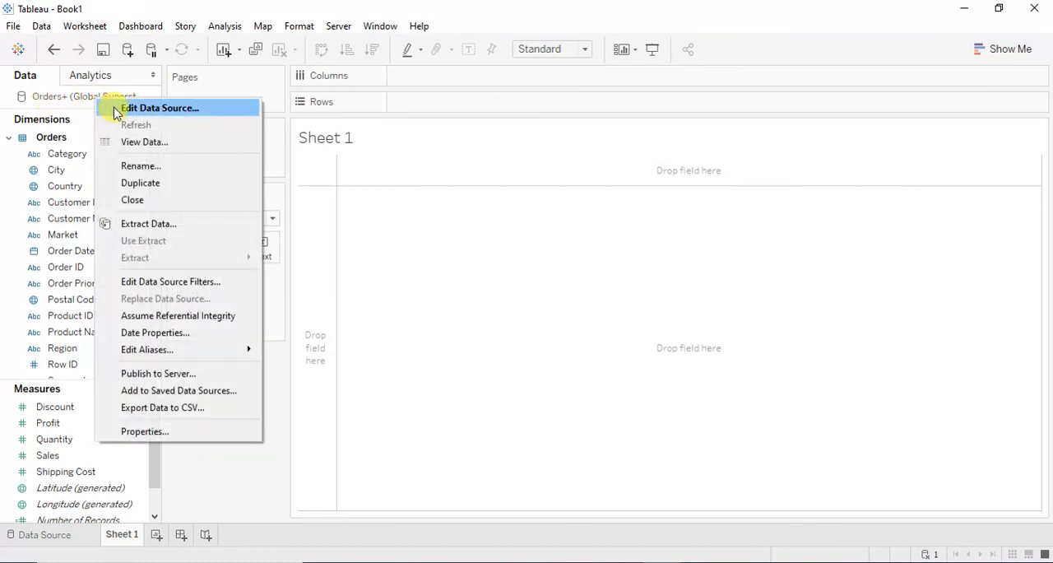
click(275, 415)
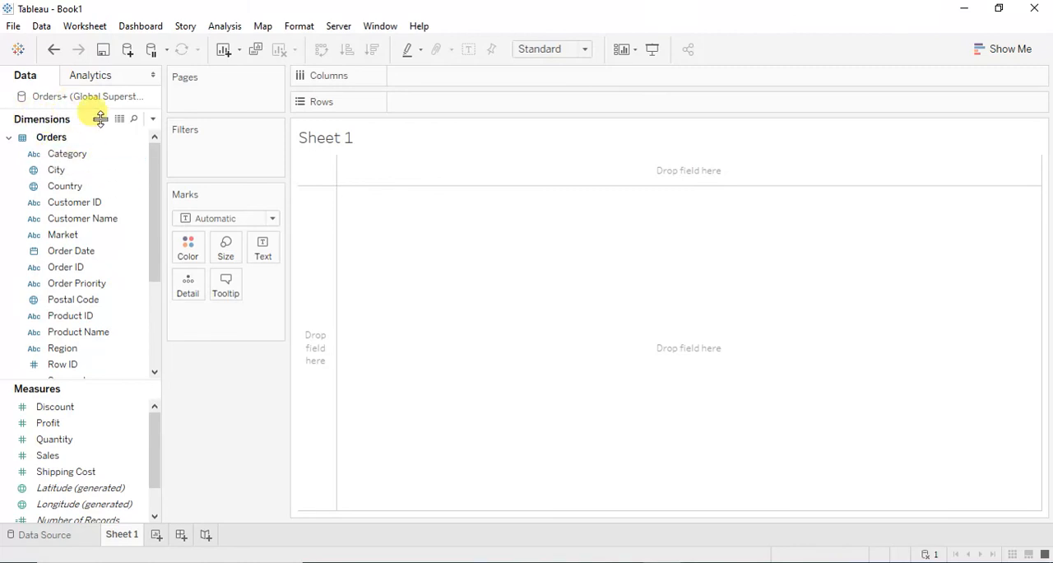
click(90, 401)
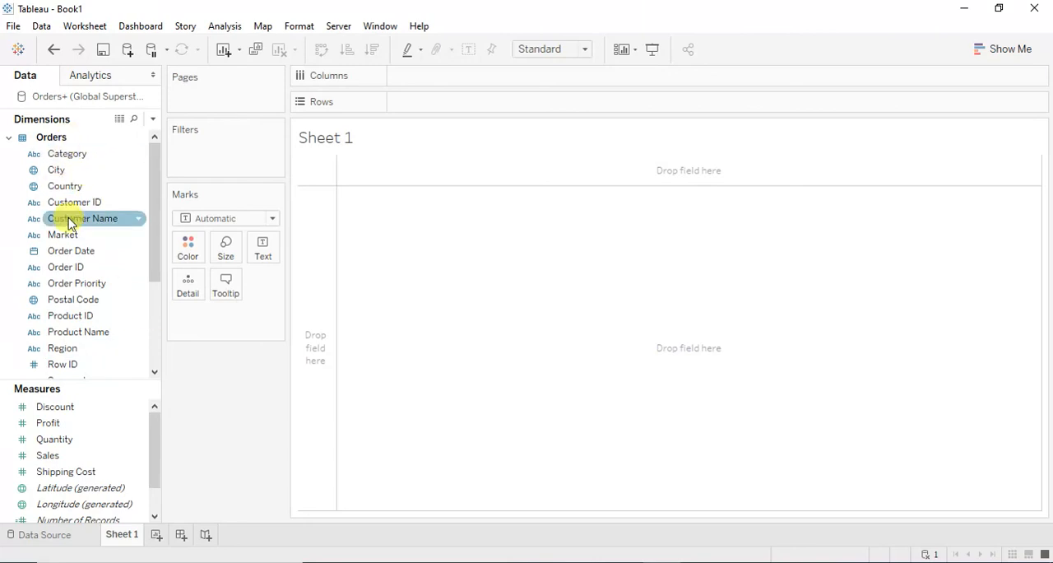